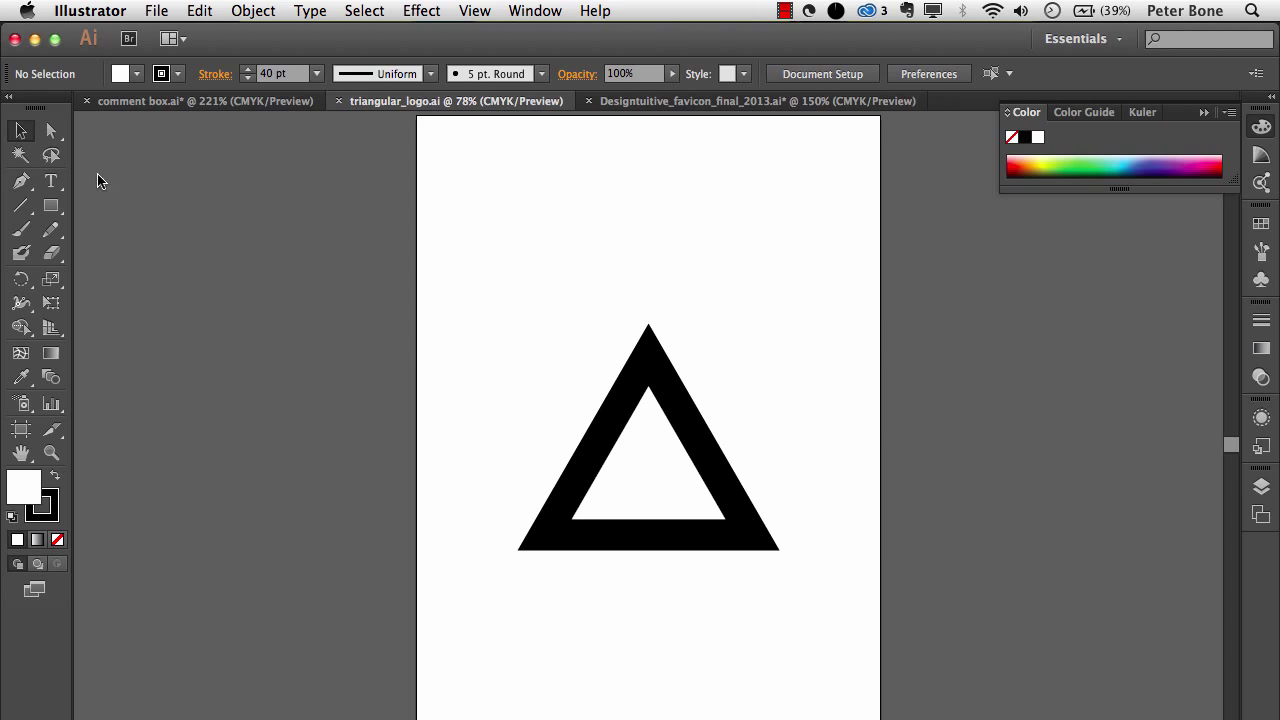
- Select the triangle and make its stroke the active colour to edit
click(640, 373)
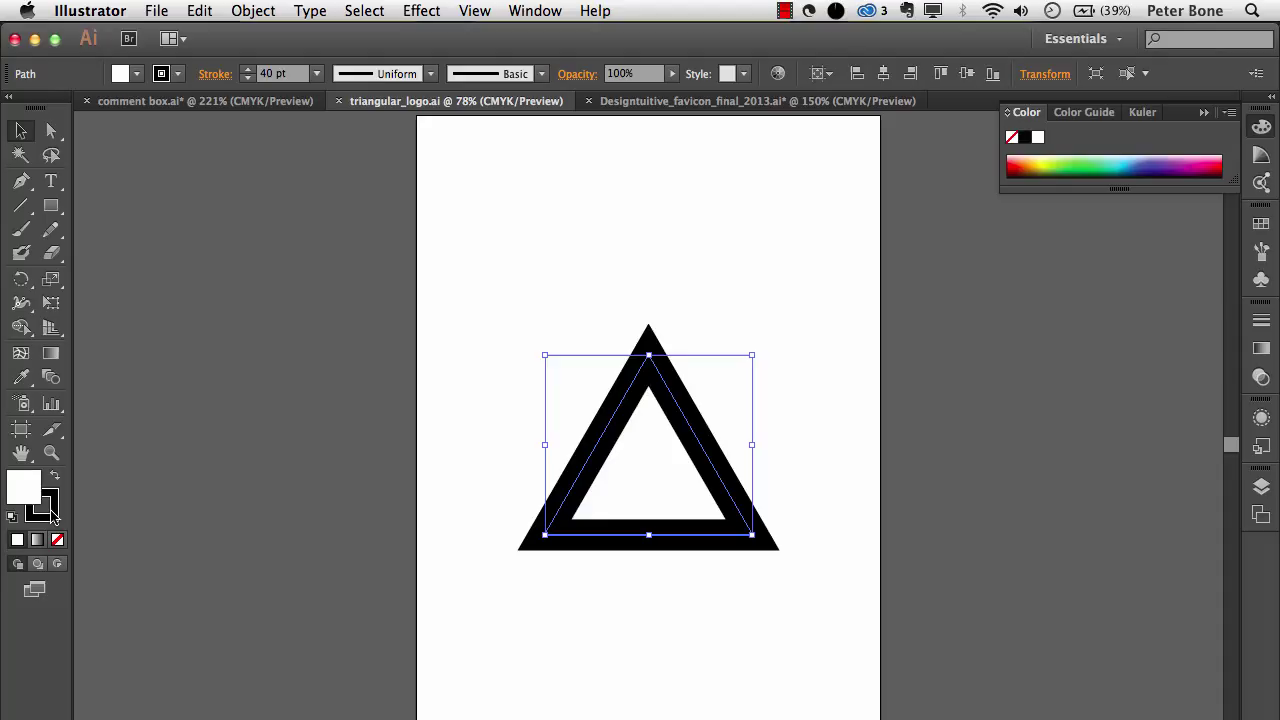
click(50, 508)
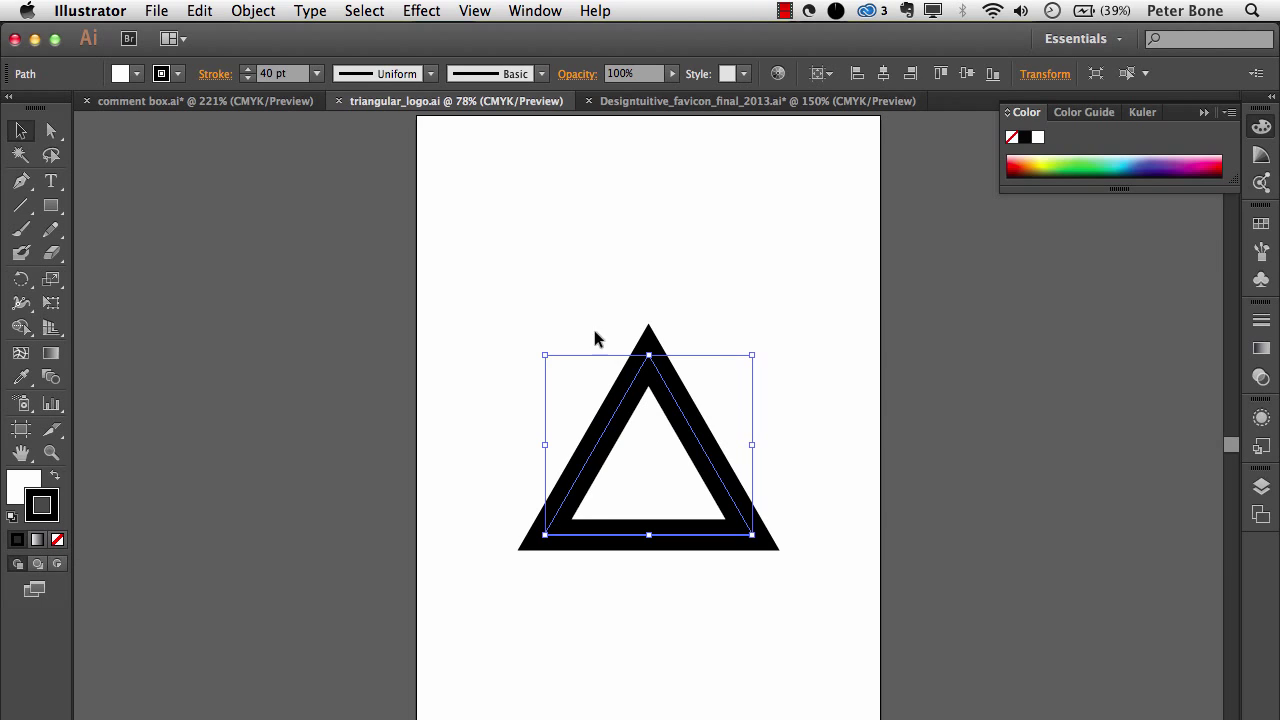
- Colour the triangle's outline CMYK Red from Swatches, then make Fill the active colour
click(1263, 229)
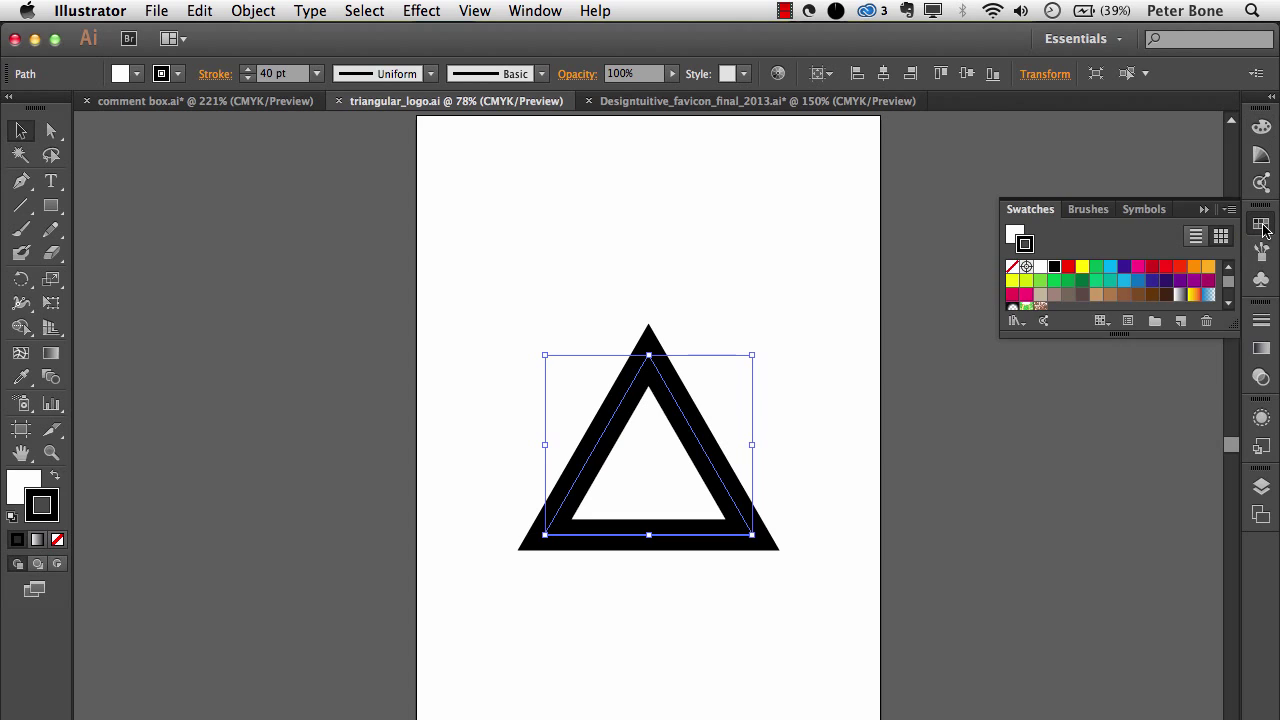
click(1068, 267)
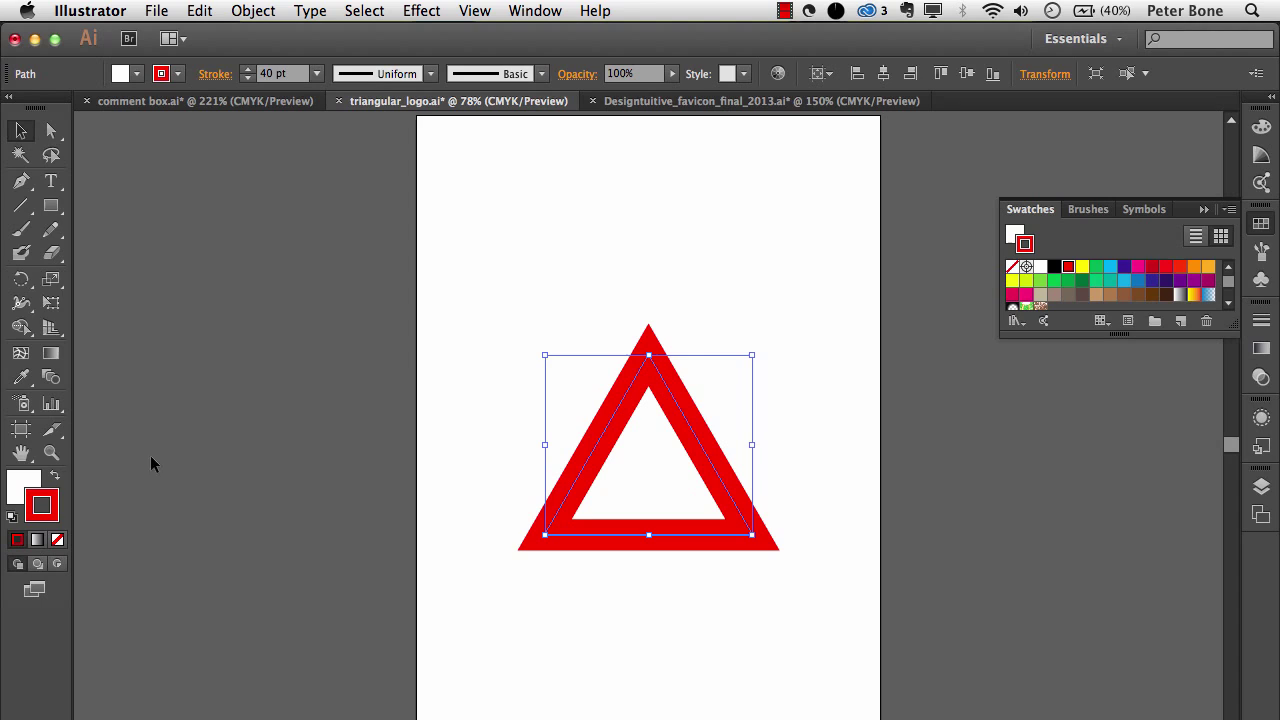
click(14, 487)
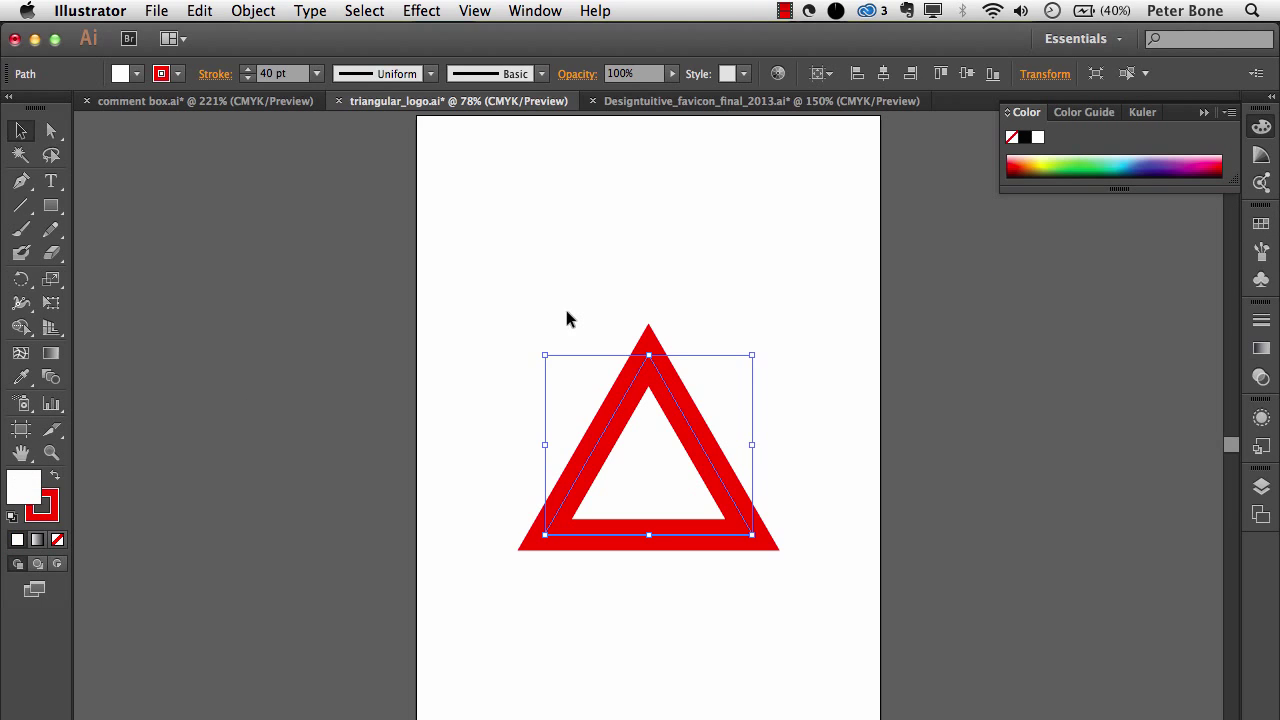
click(1259, 226)
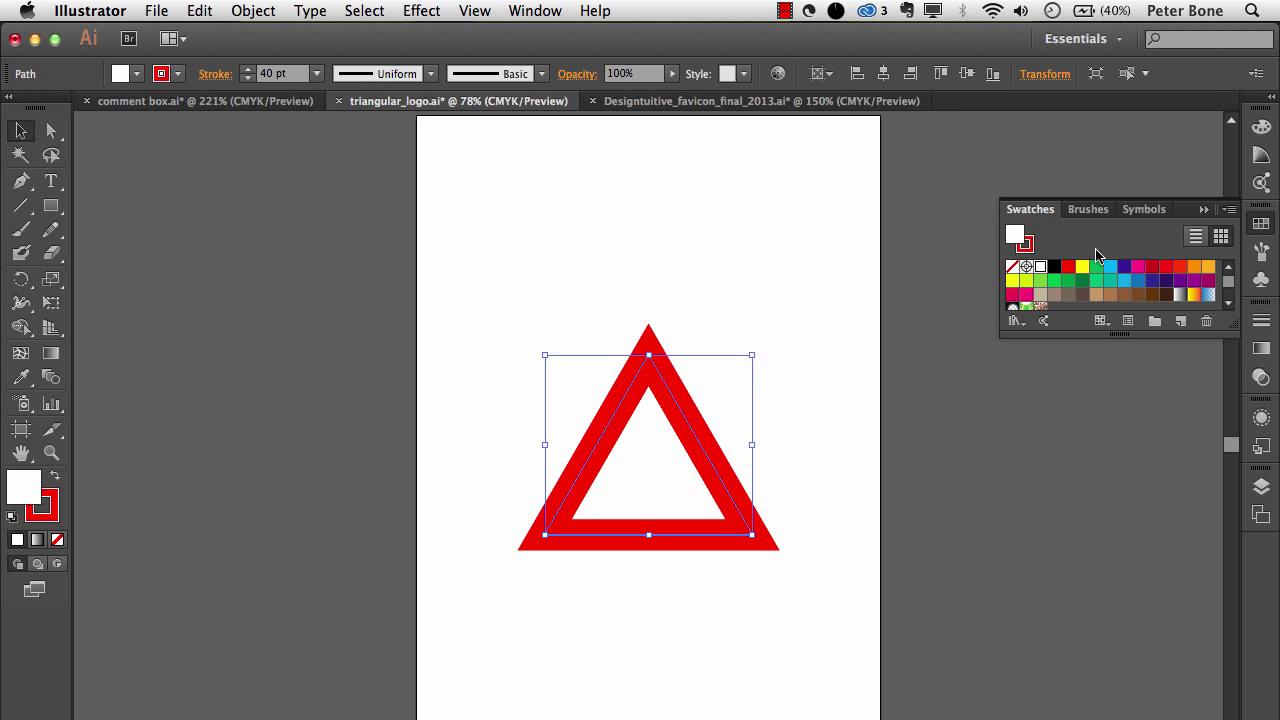
- Fill the triangle black and set its stroke colour to None
click(1055, 268)
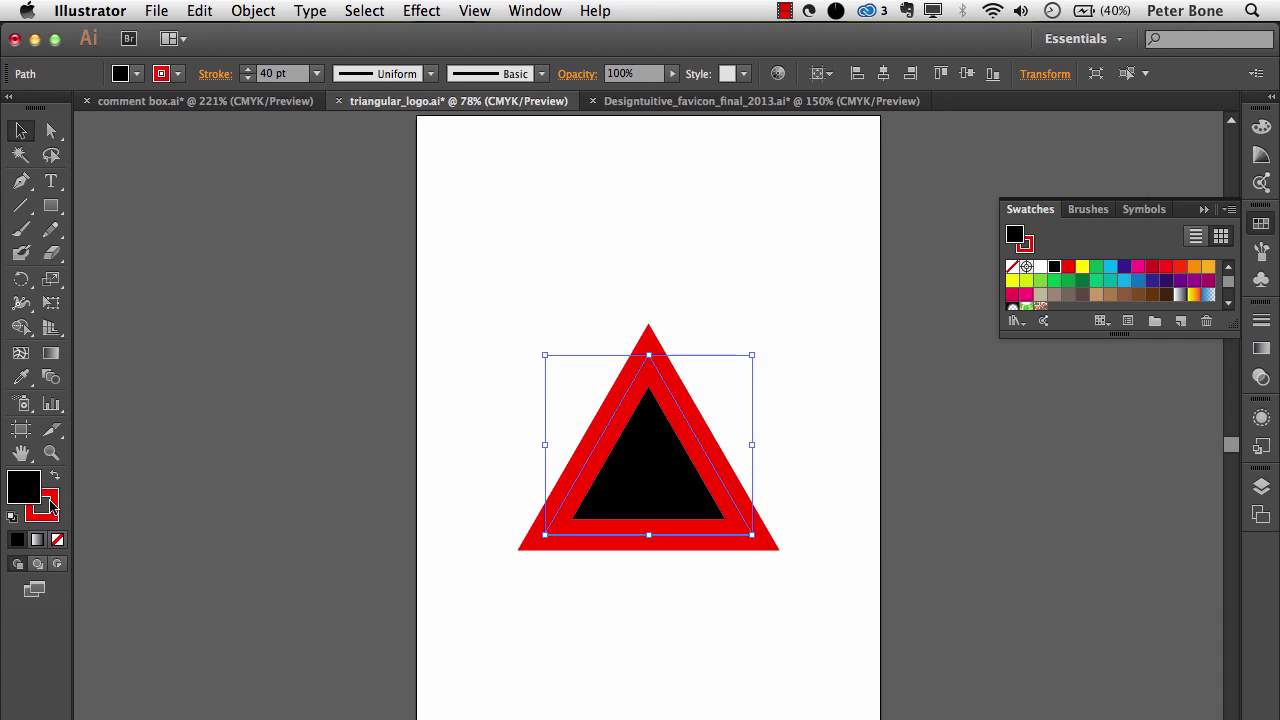
click(50, 506)
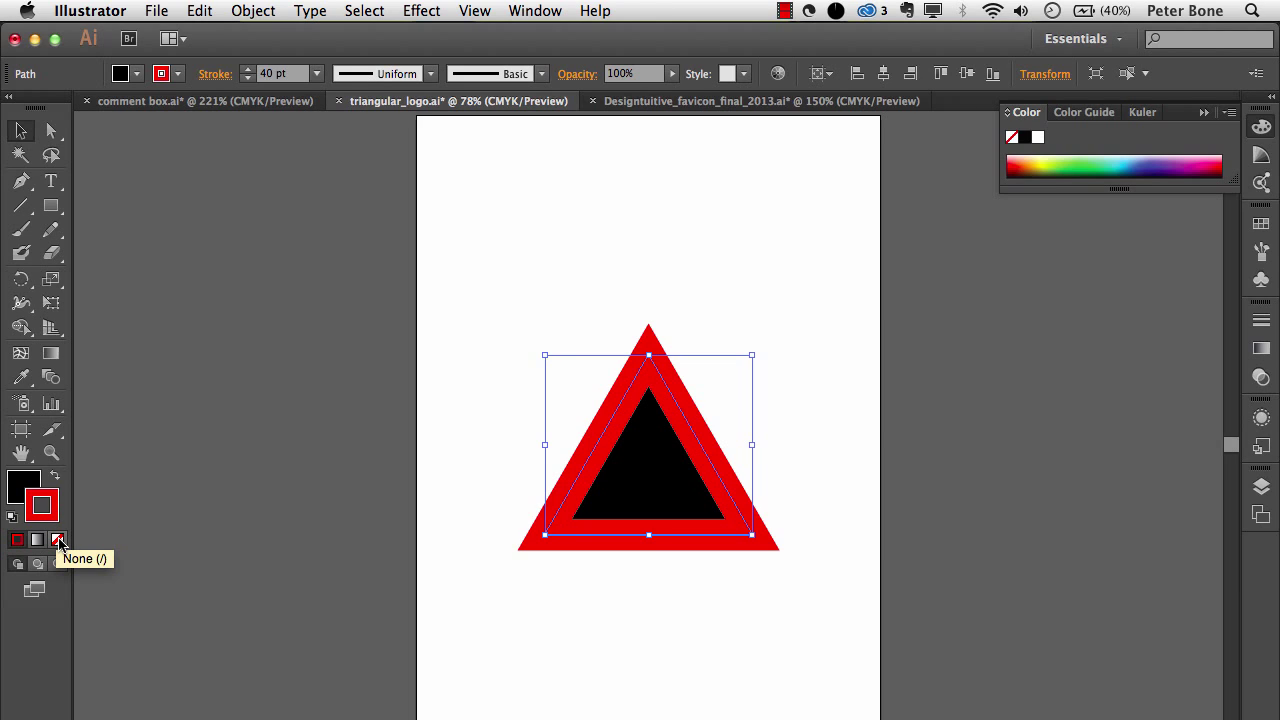
click(58, 541)
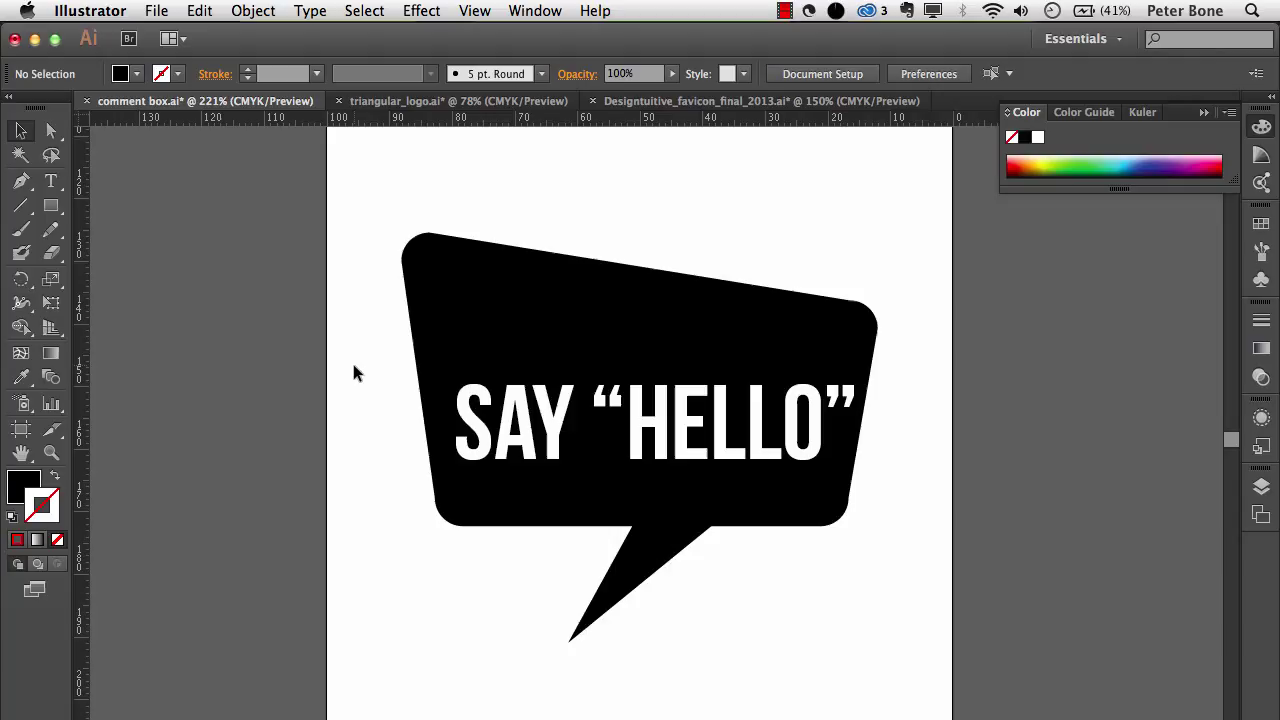
click(643, 557)
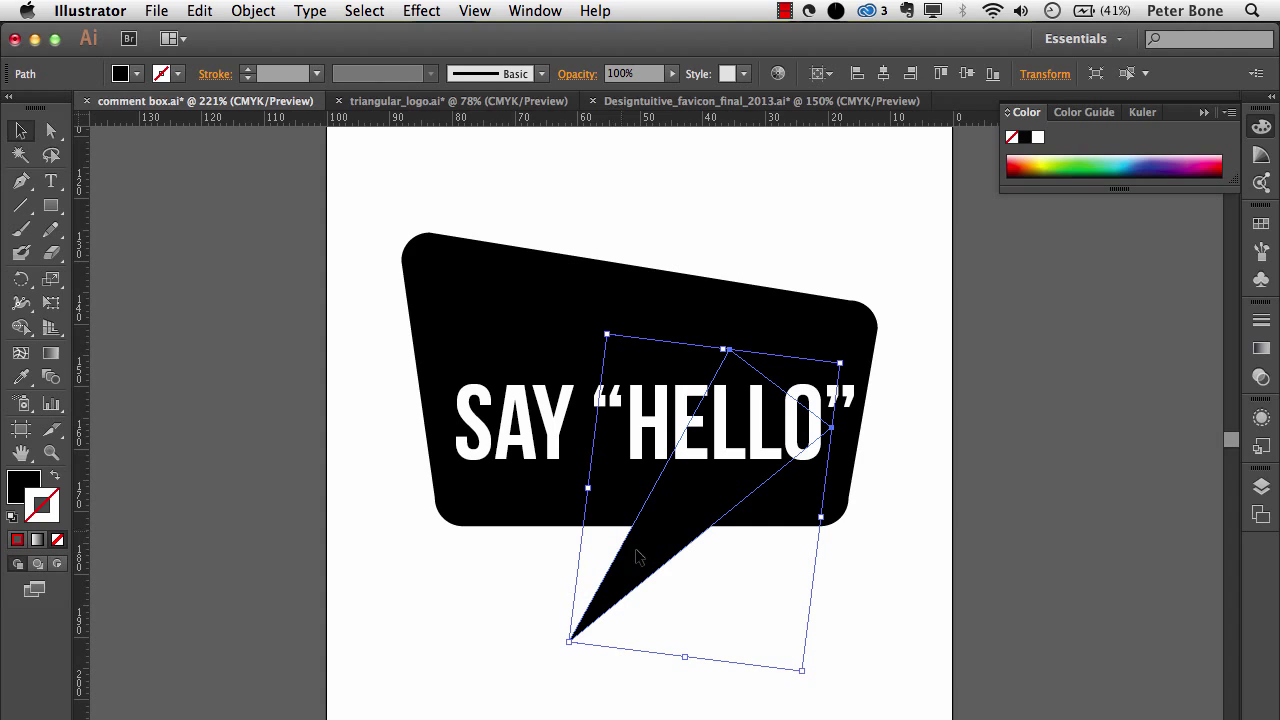
click(51, 132)
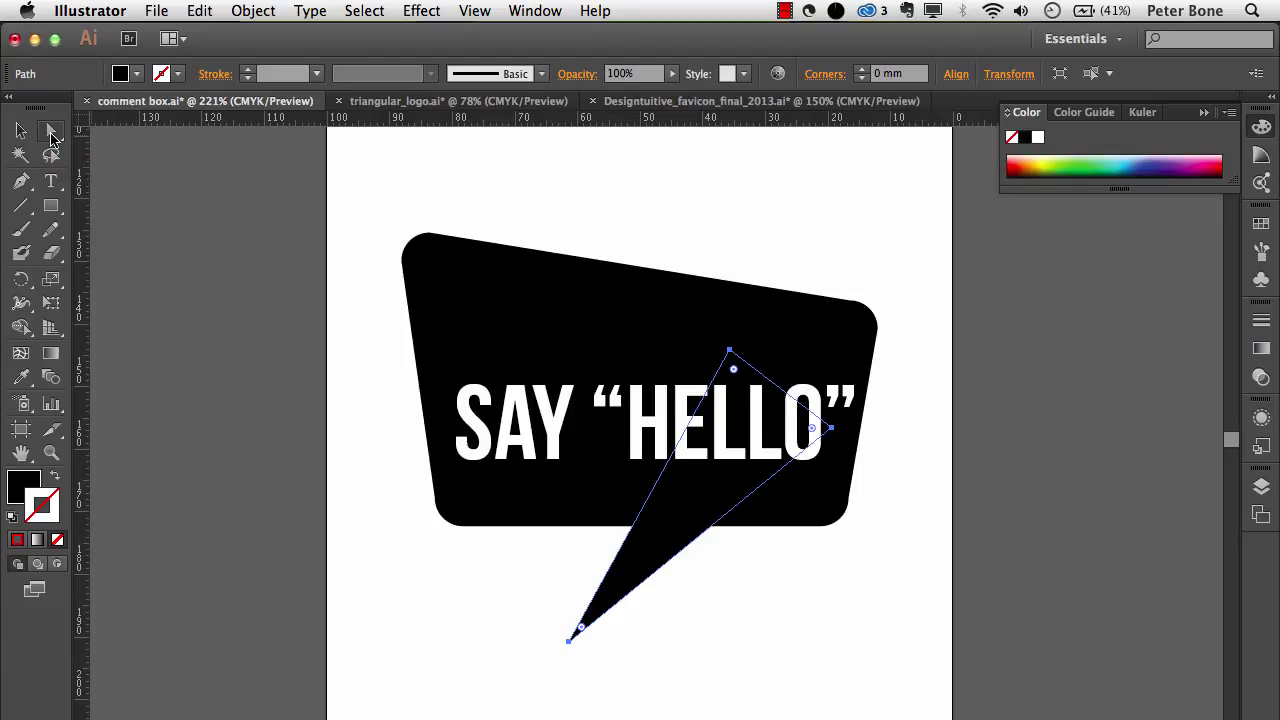
click(520, 603)
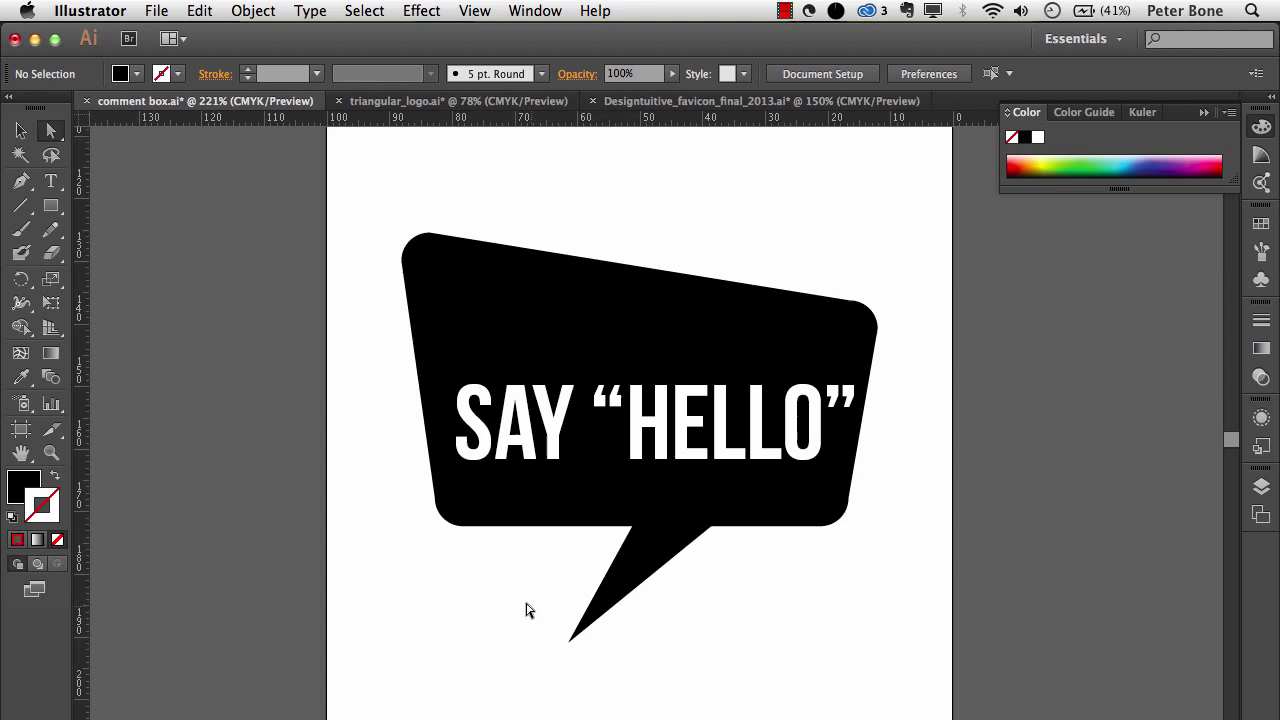
- Drag the speech-bubble tail's tip anchor upward to shorten it, then switch to the favicon document
click(569, 643)
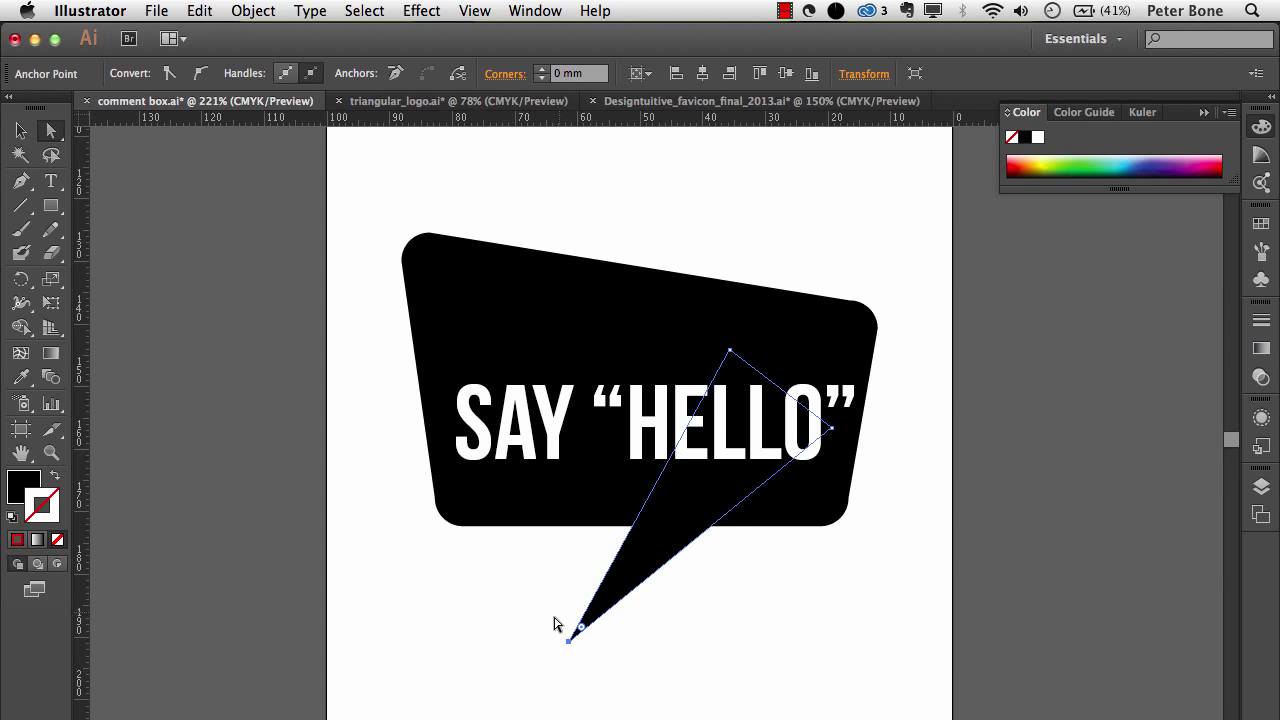
click(610, 608)
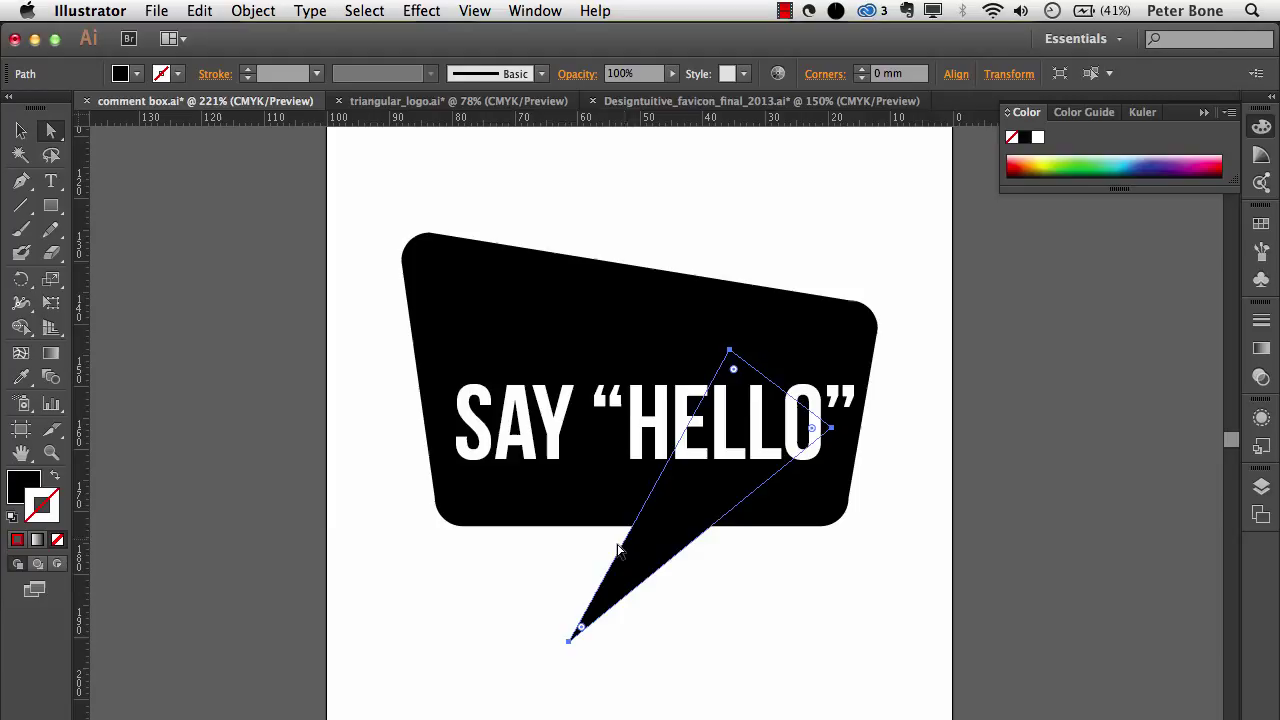
click(563, 581)
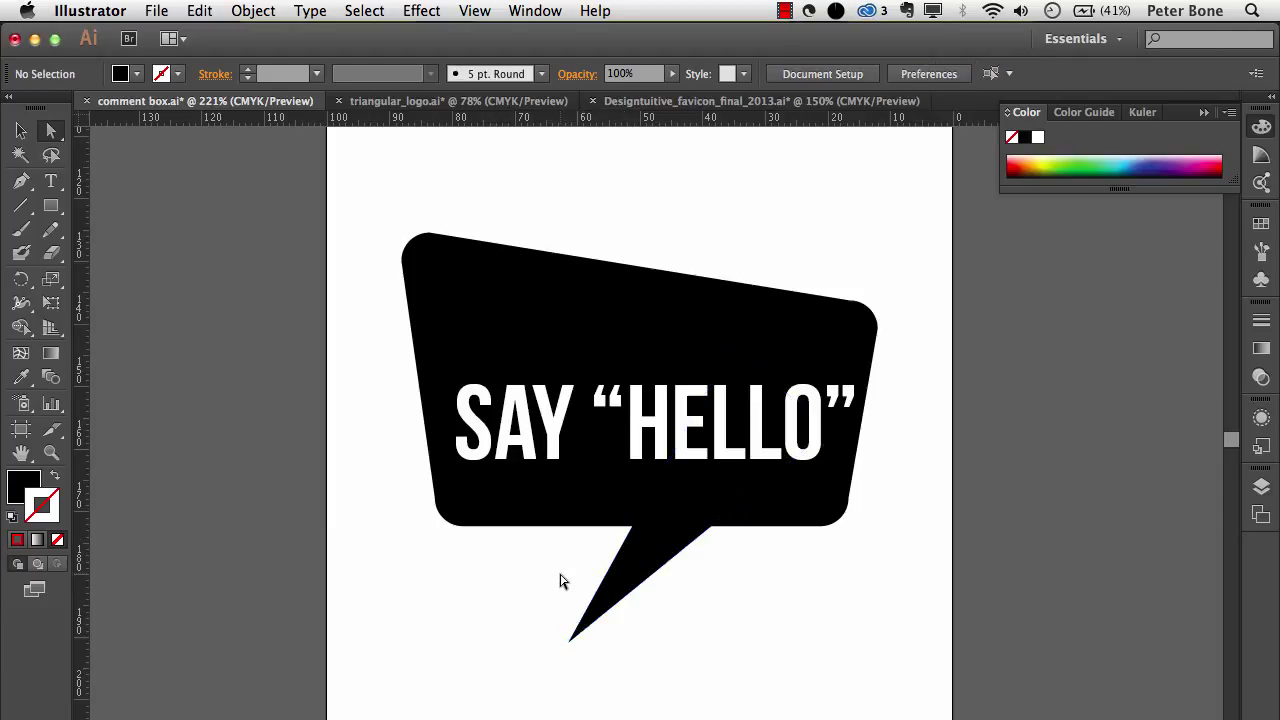
click(569, 642)
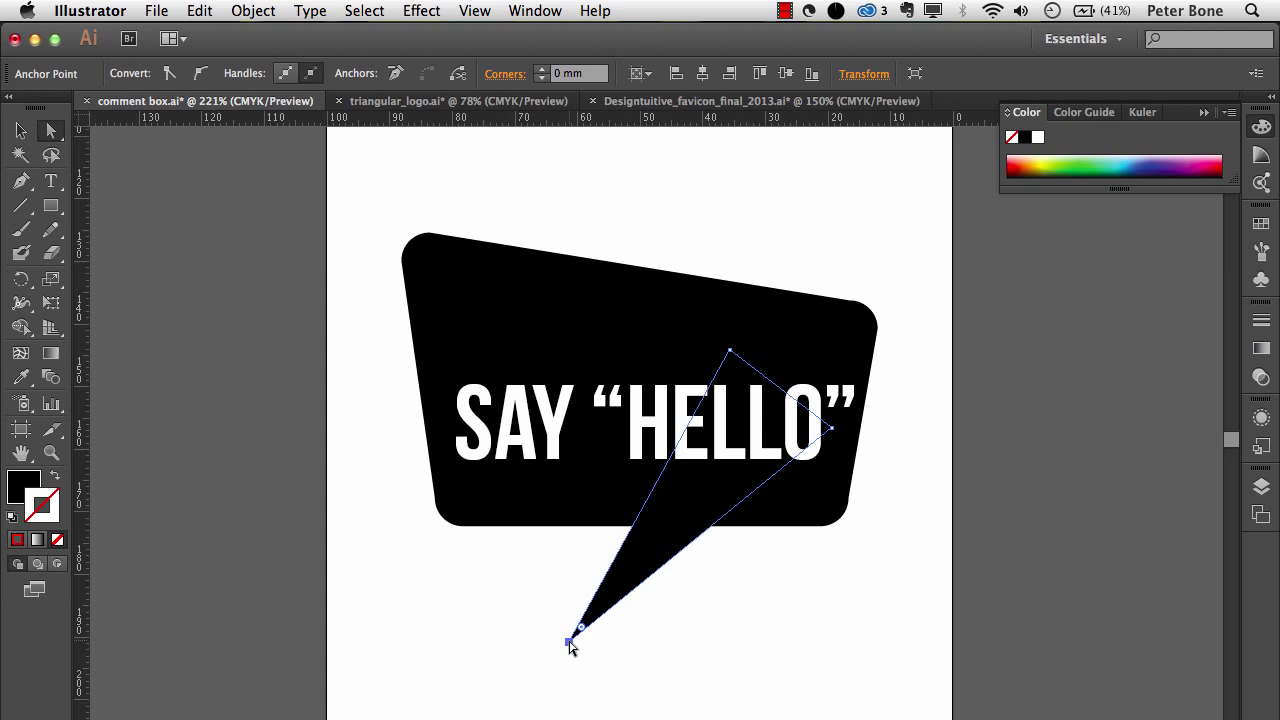
mouse_move(569, 642)
mouse_down()
mouse_move(528, 612)
mouse_move(568, 610)
mouse_up()
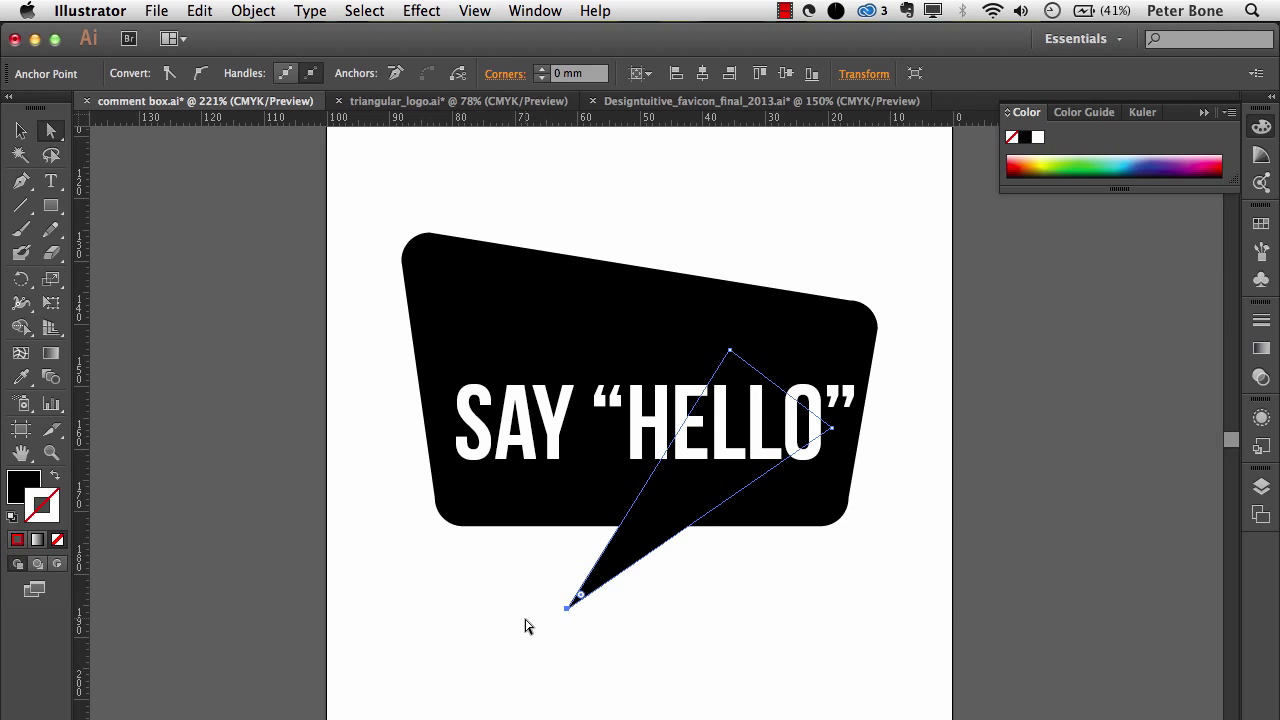
click(528, 627)
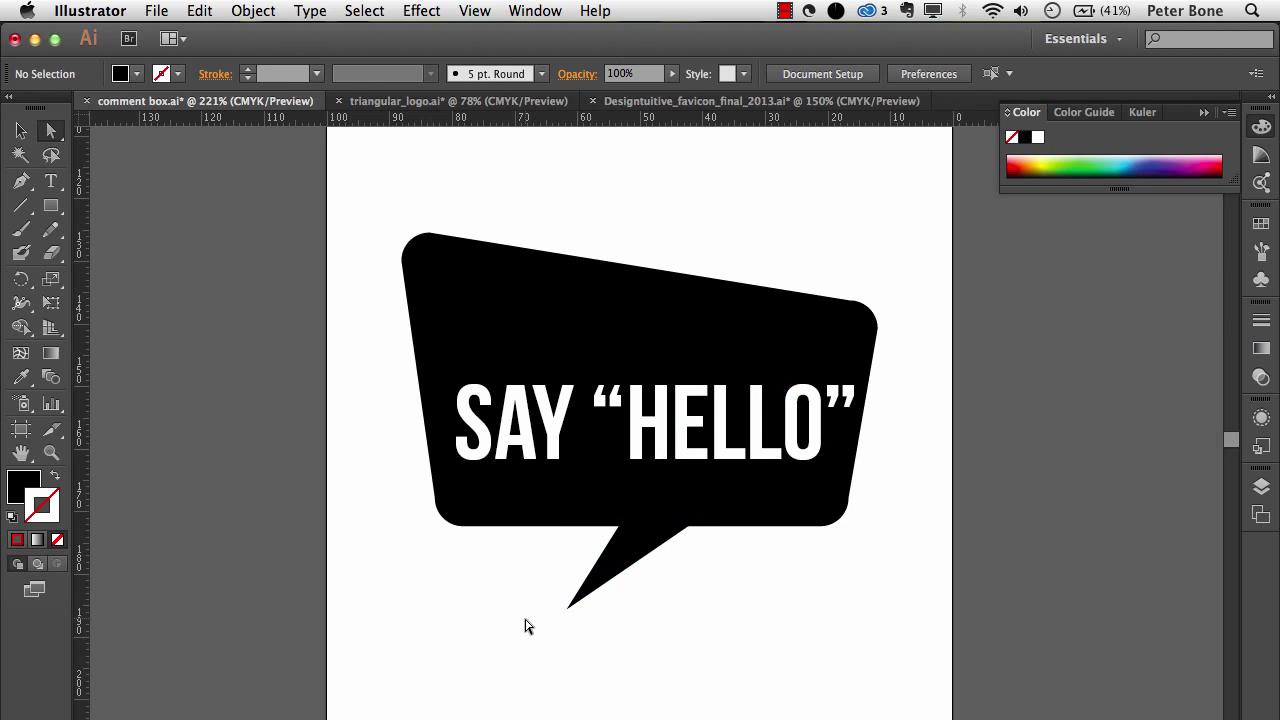
click(716, 104)
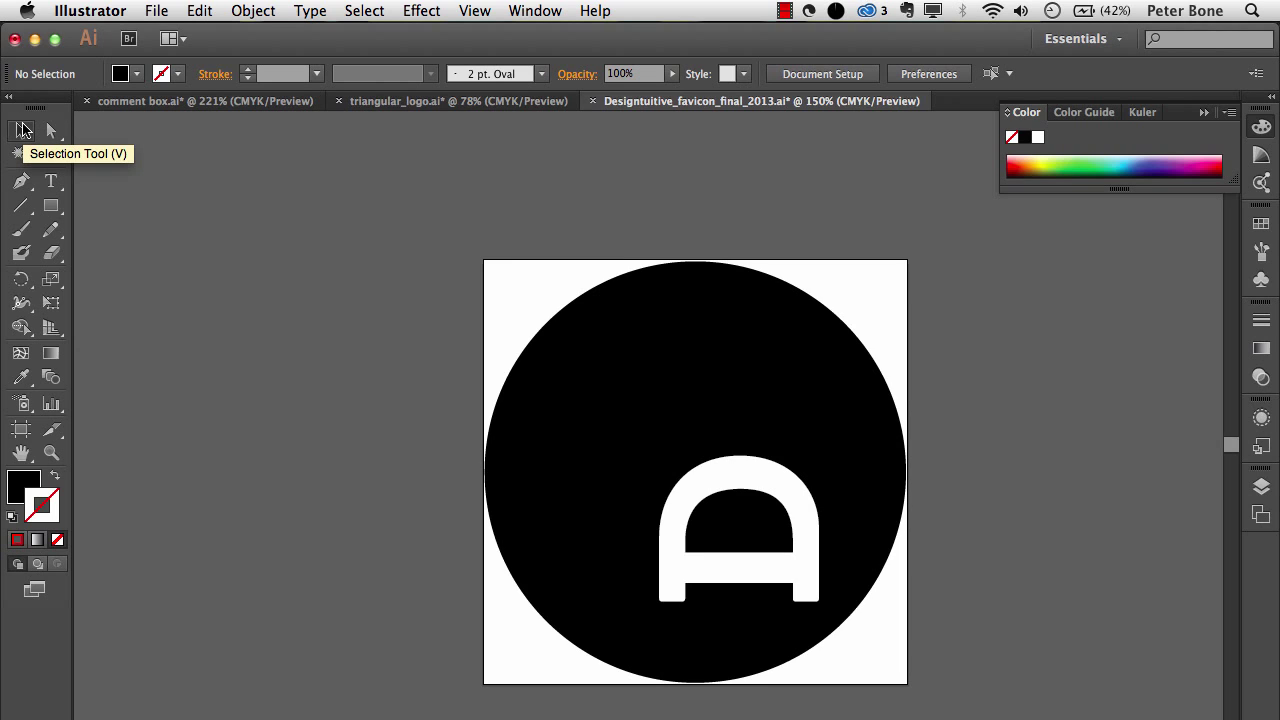
click(22, 130)
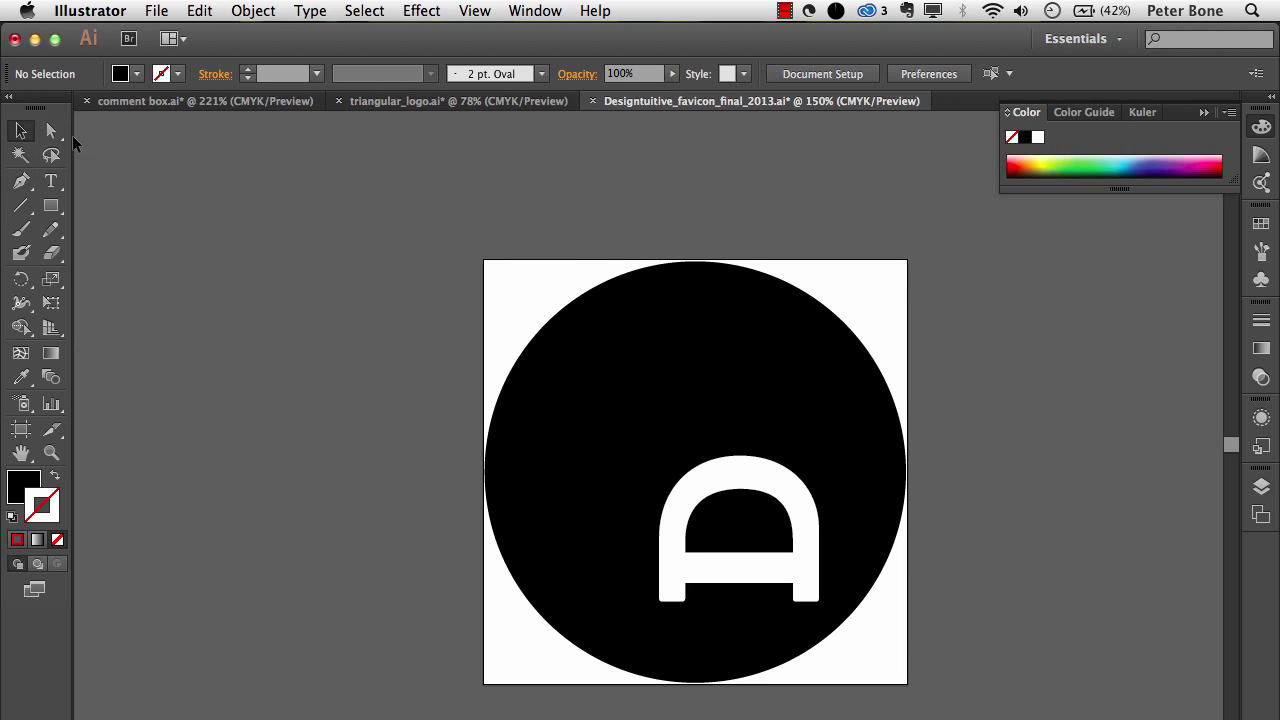
click(750, 372)
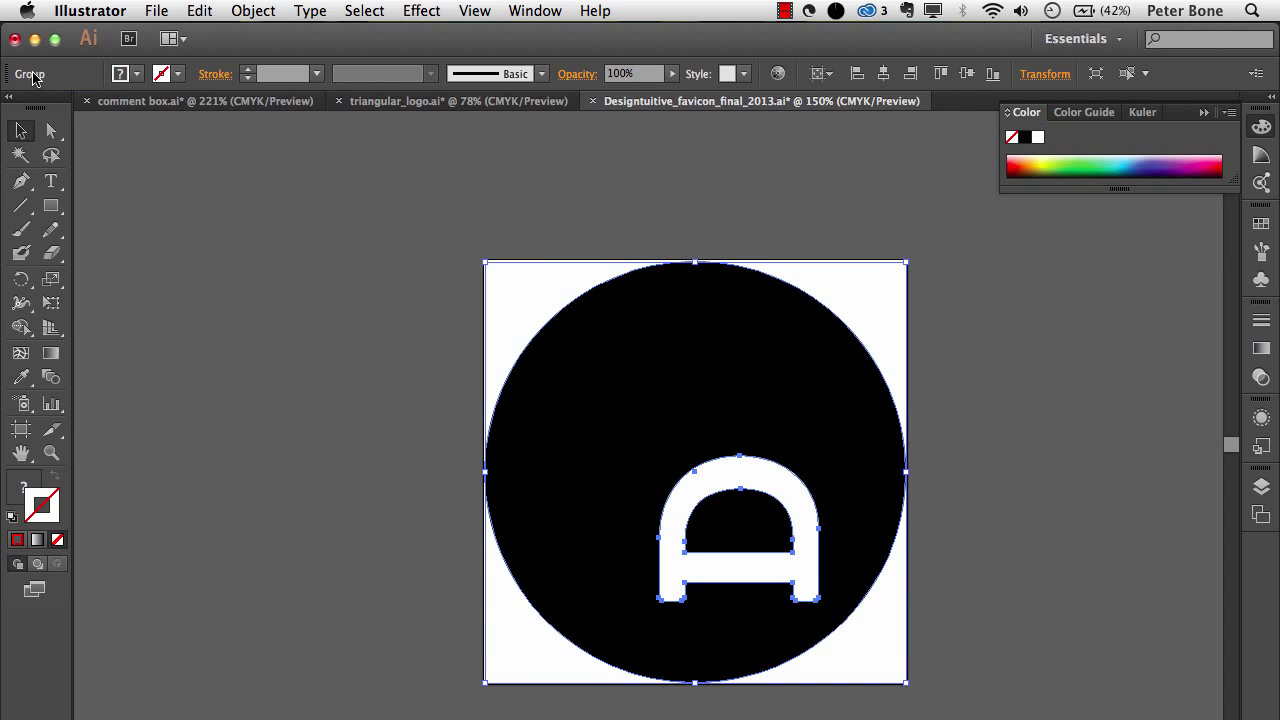
click(505, 298)
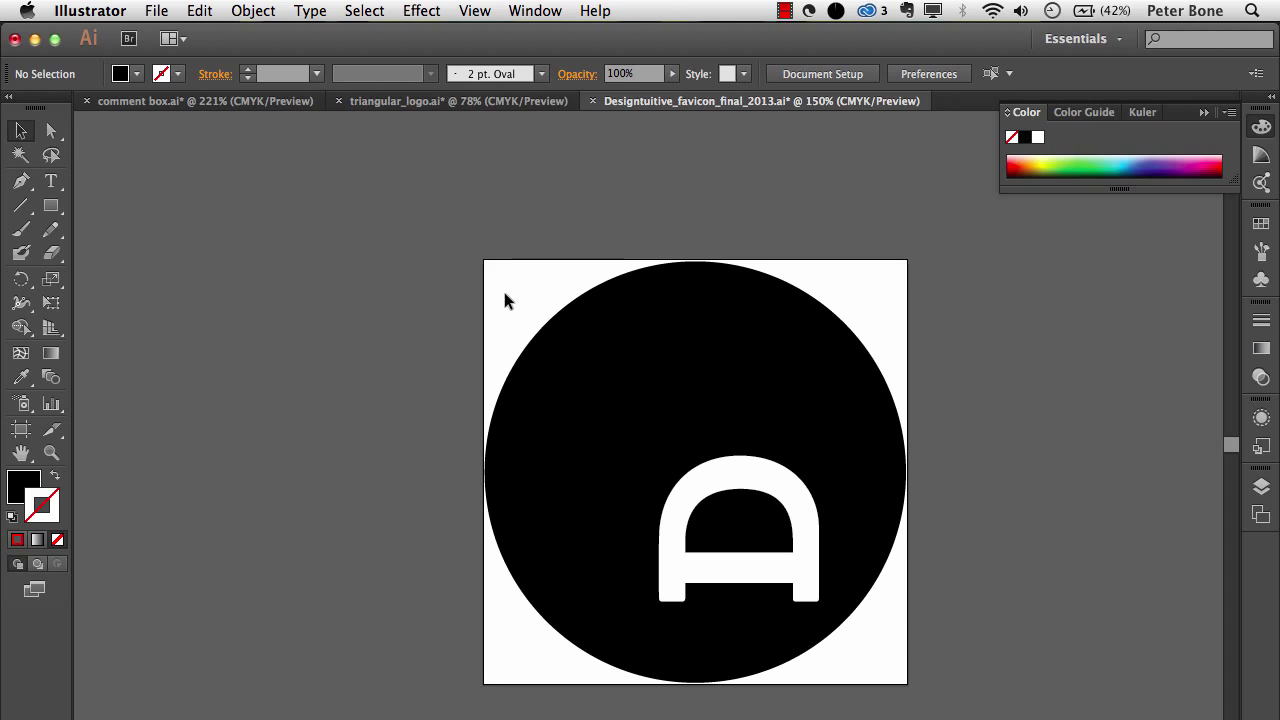
- Select only the favicon circle with the Group Selection Tool and fill it dark red
drag(54, 131, 117, 148)
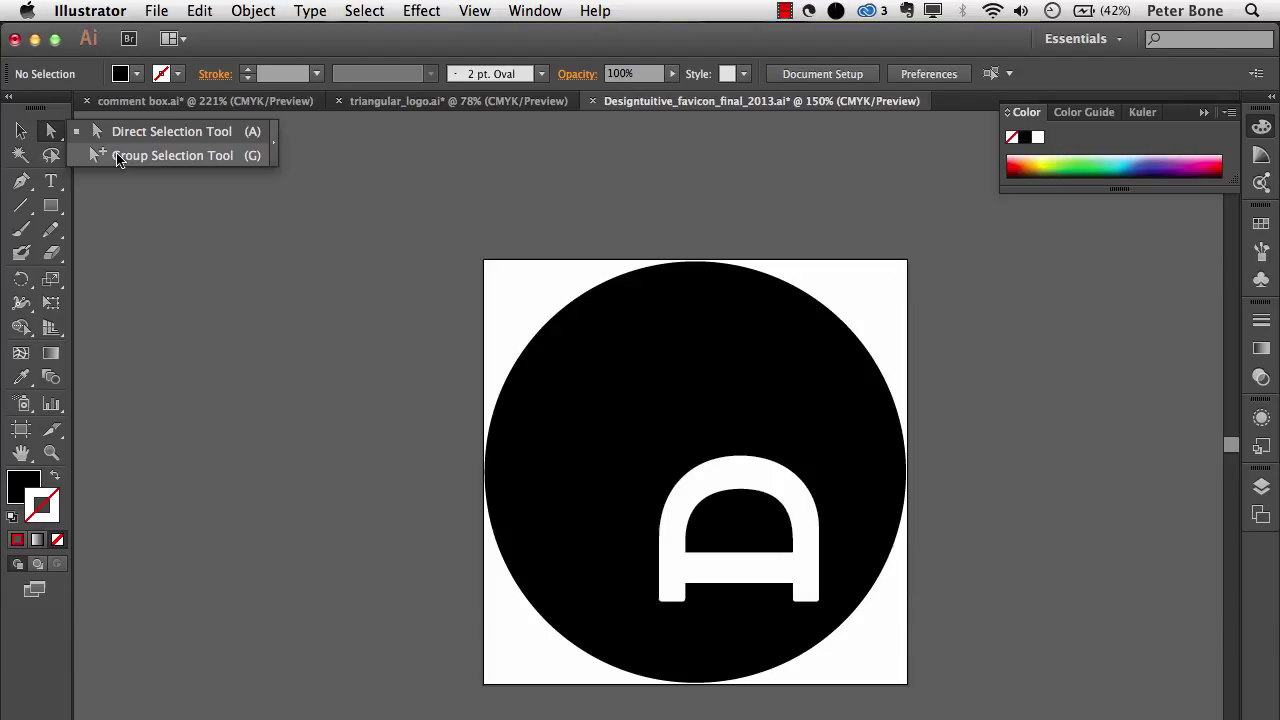
click(117, 160)
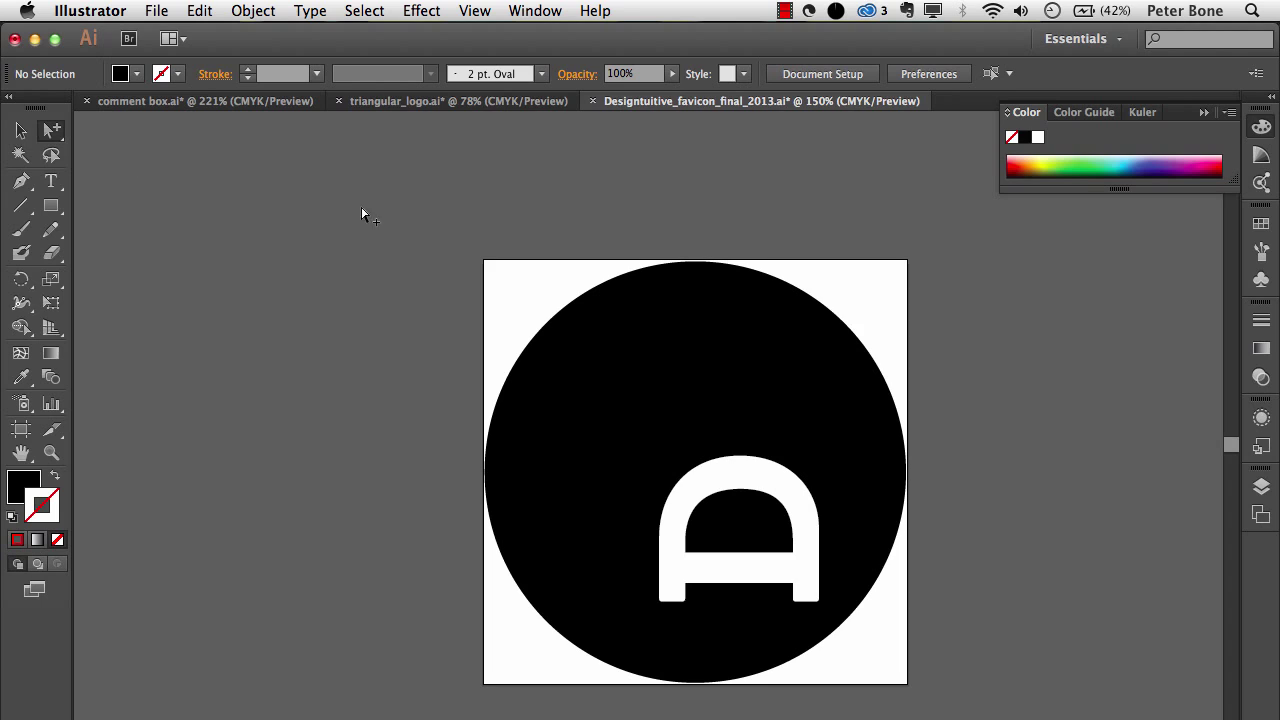
click(638, 347)
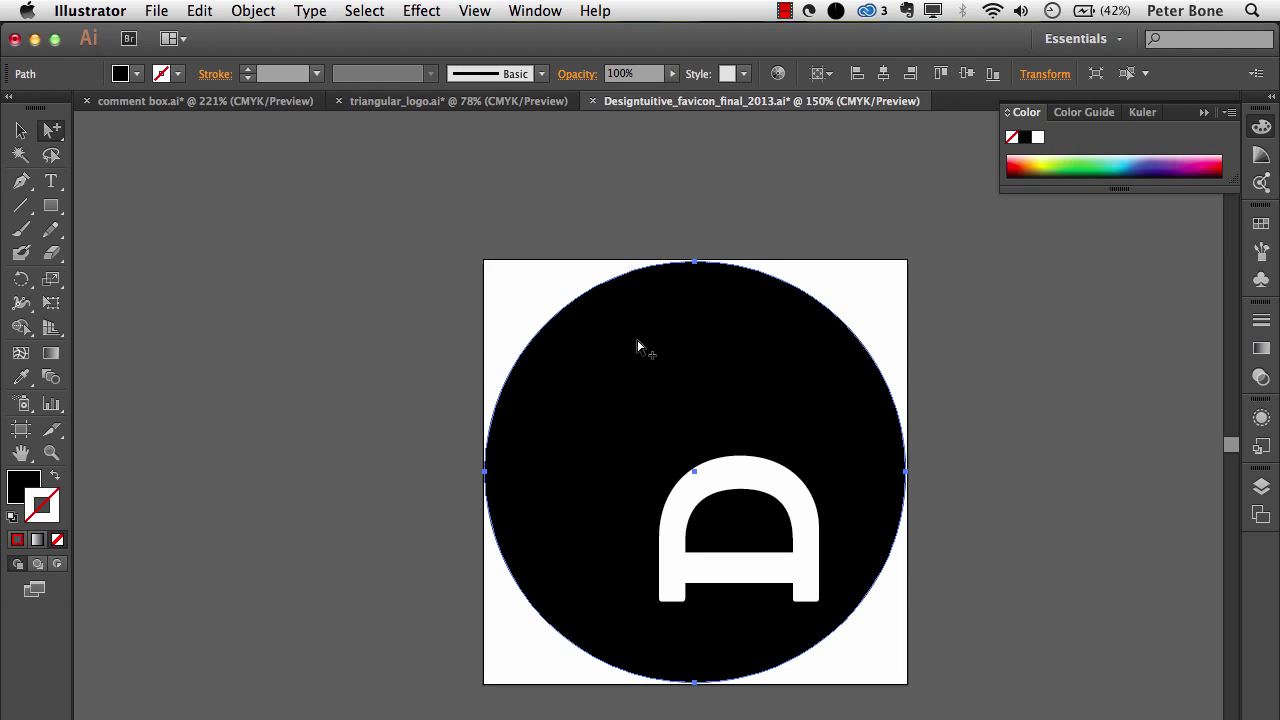
click(24, 487)
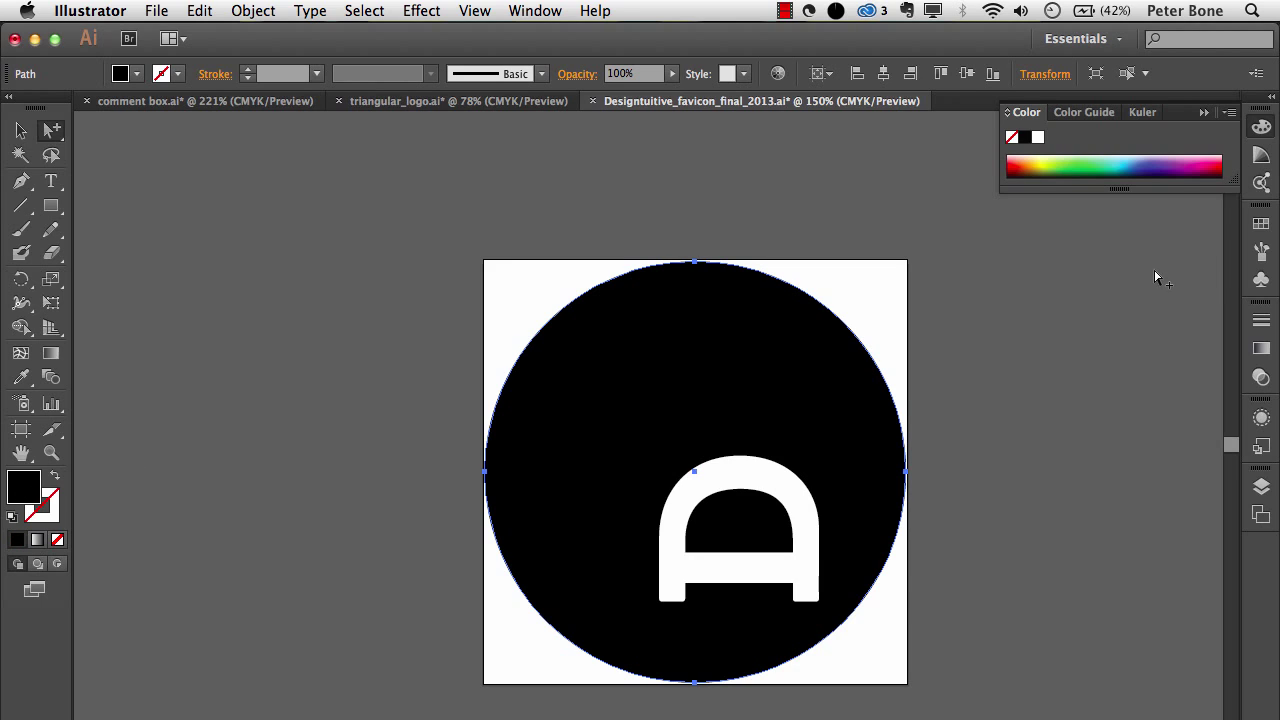
click(1261, 224)
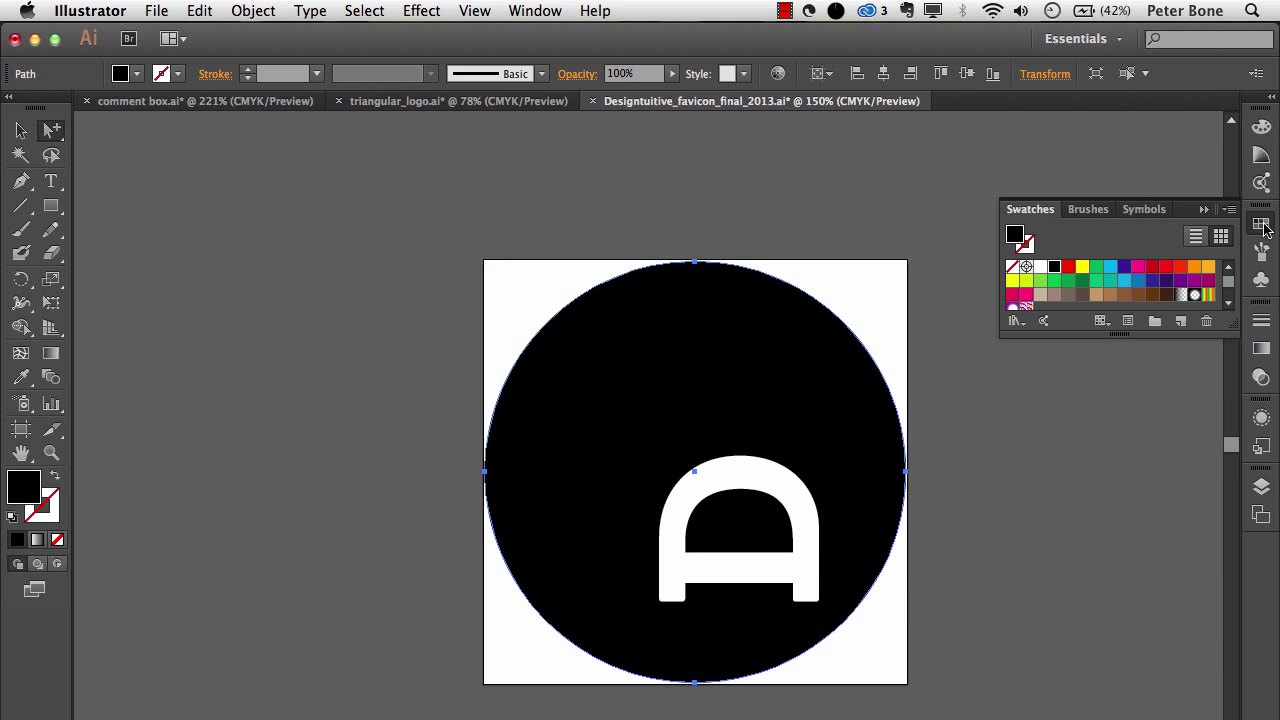
click(1153, 268)
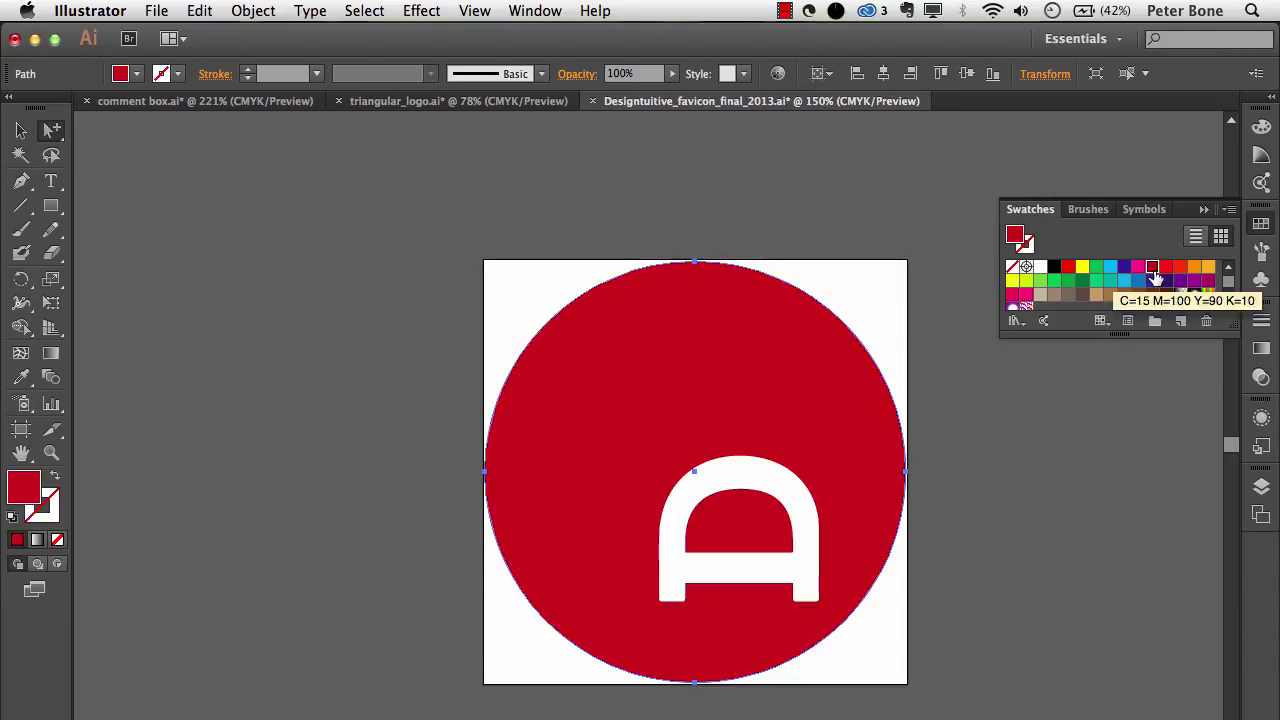